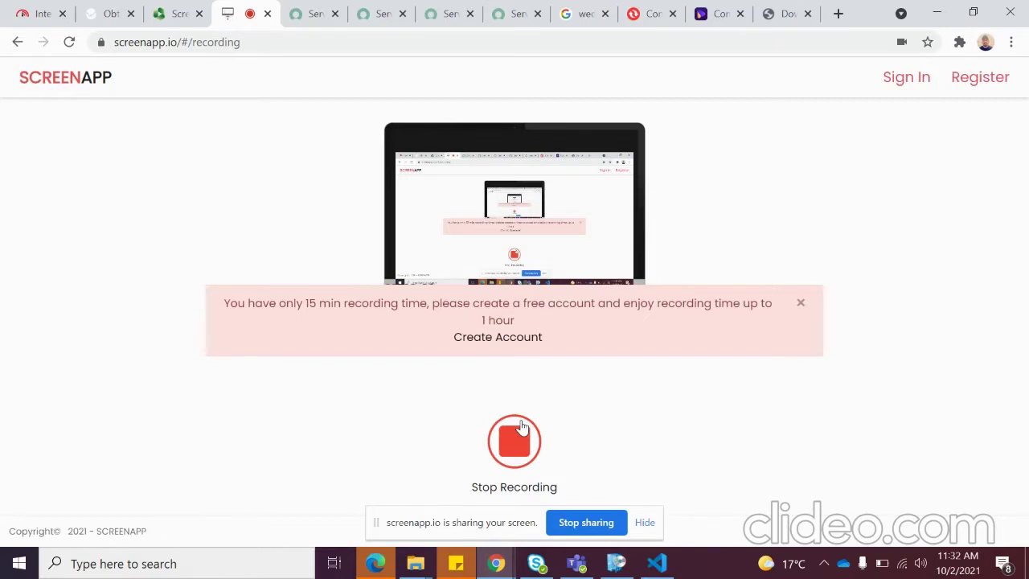
{"action": "left_click", "coordinate": [657, 565]}
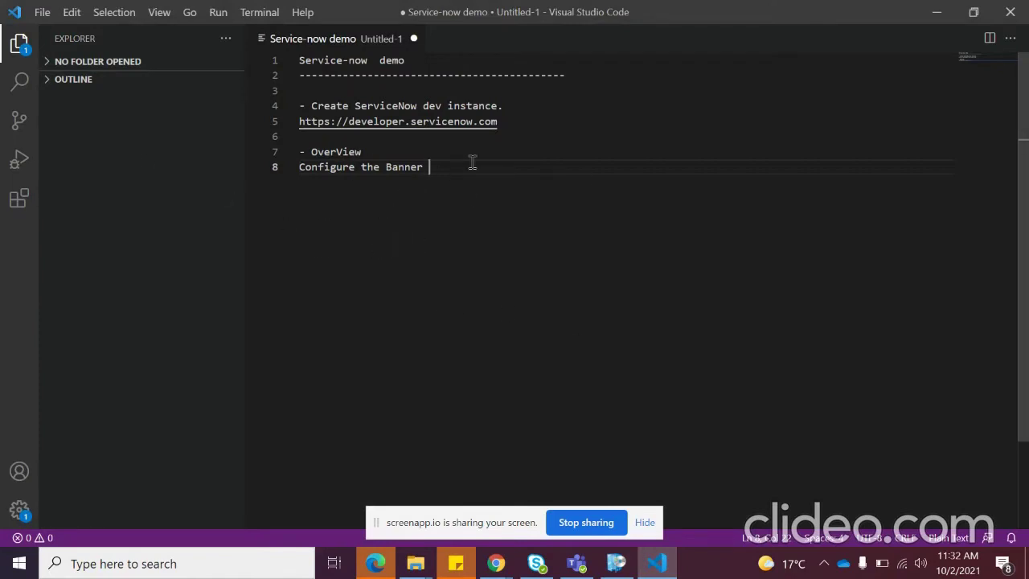
{"action": "left_click_drag", "start_coordinate": [499, 122], "coordinate": [299, 121]}
{"action": "key", "text": "ctrl+c"}
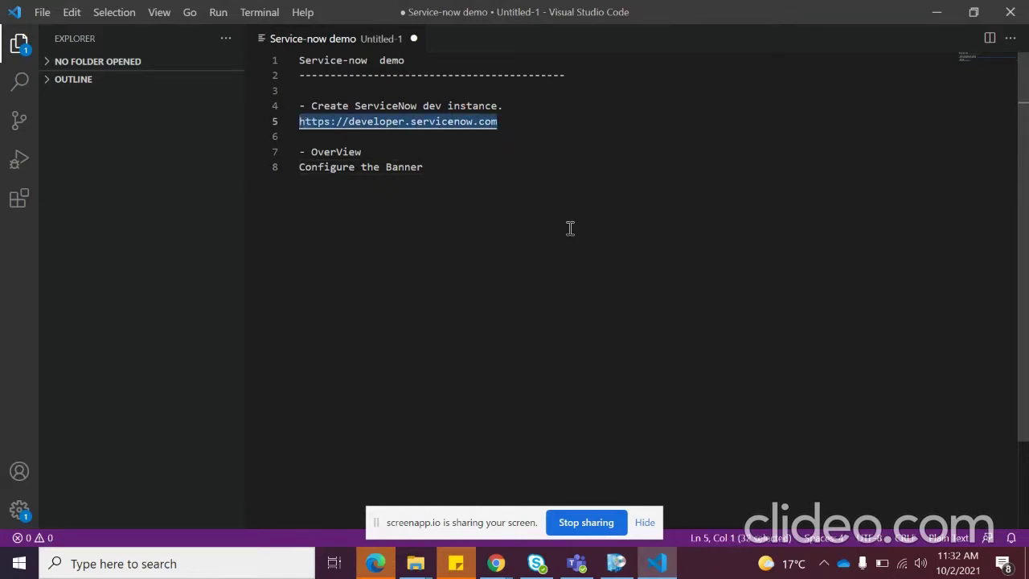
Switch to the incognito Chrome window and open the copied ServiceNow developer address in a new tab
{"action": "mouse_move", "coordinate": [496, 563]}
{"action": "left_click", "coordinate": [537, 521]}
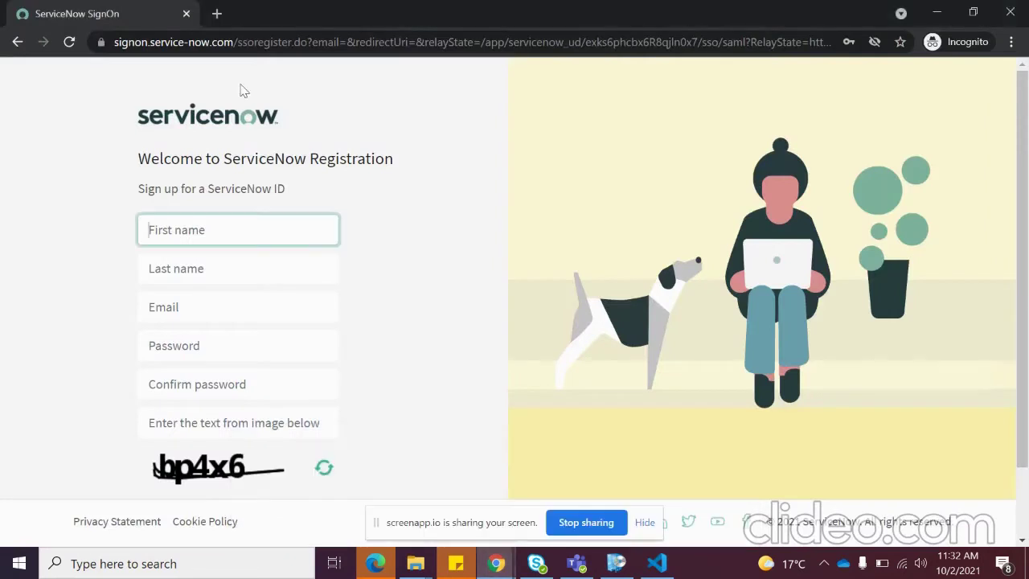
{"action": "left_click", "coordinate": [217, 13]}
{"action": "key", "text": "ctrl+v"}
{"action": "key", "text": "Return"}
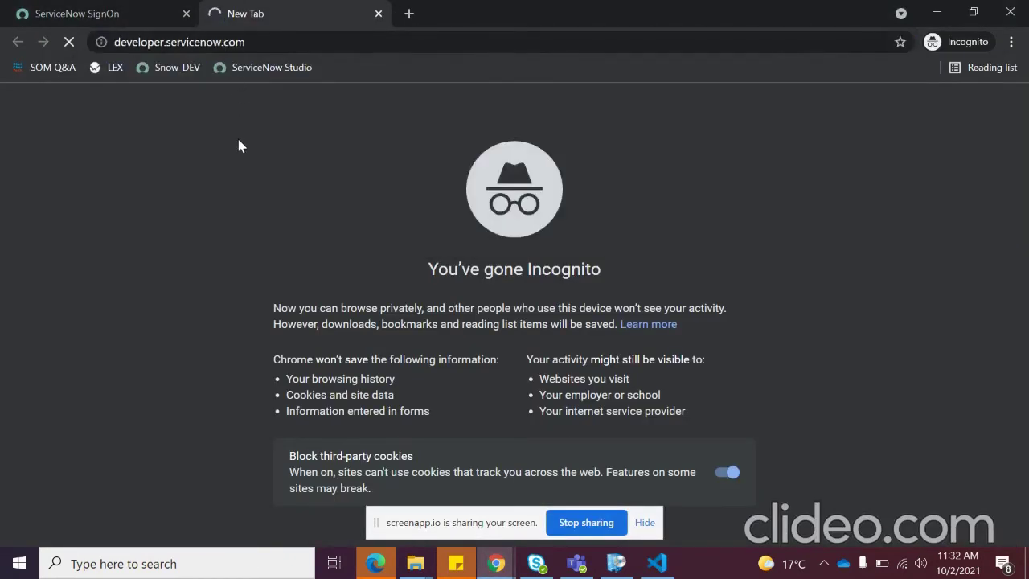
Review the fields and terms agreement on the ServiceNow ID registration form
{"action": "left_click", "coordinate": [93, 13]}
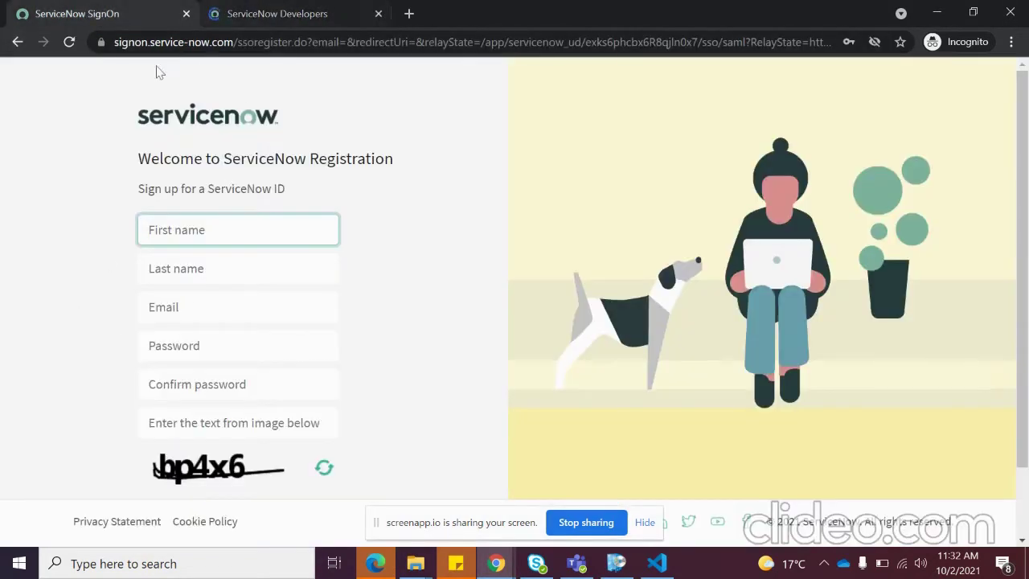
{"action": "scroll", "coordinate": [223, 297], "scroll_direction": "down", "scroll_amount": 2}
{"action": "scroll", "coordinate": [169, 241], "scroll_direction": "up", "scroll_amount": 2}
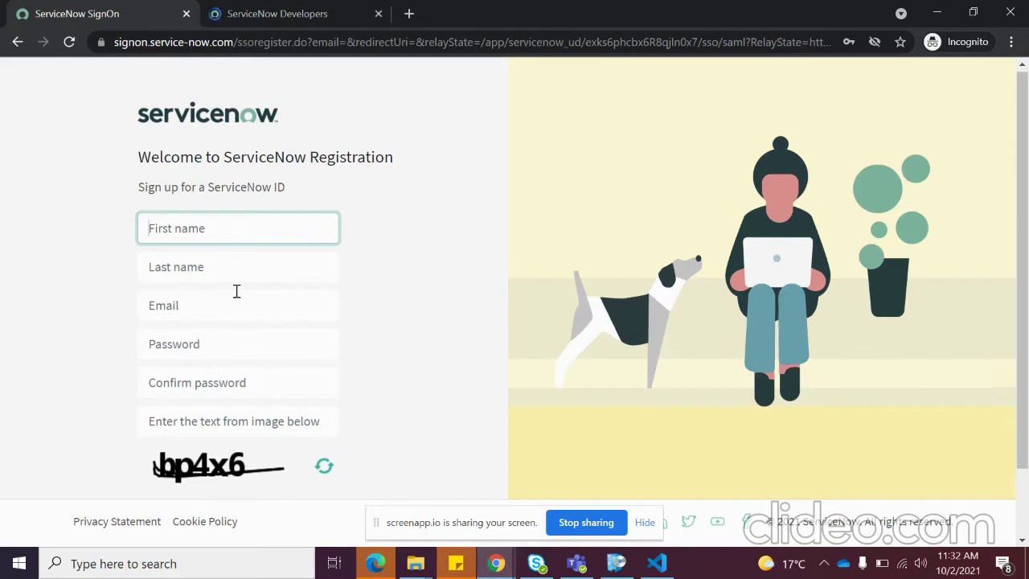
{"action": "scroll", "coordinate": [211, 318], "scroll_direction": "down", "scroll_amount": 1}
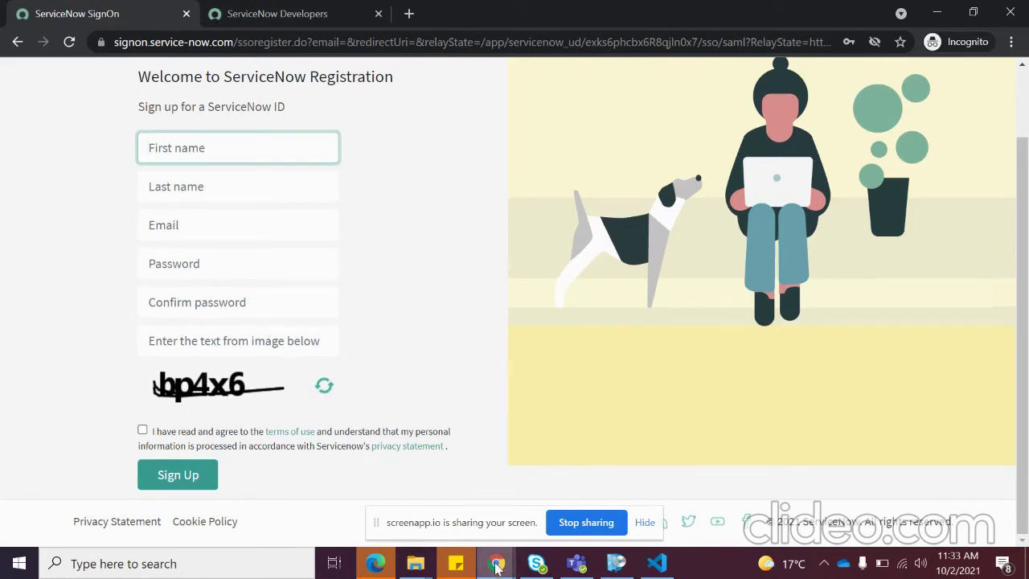
Switch to the regular Chrome window and show the ServiceNow developer instance's Service Management home page
{"action": "mouse_move", "coordinate": [496, 567]}
{"action": "left_click", "coordinate": [383, 494]}
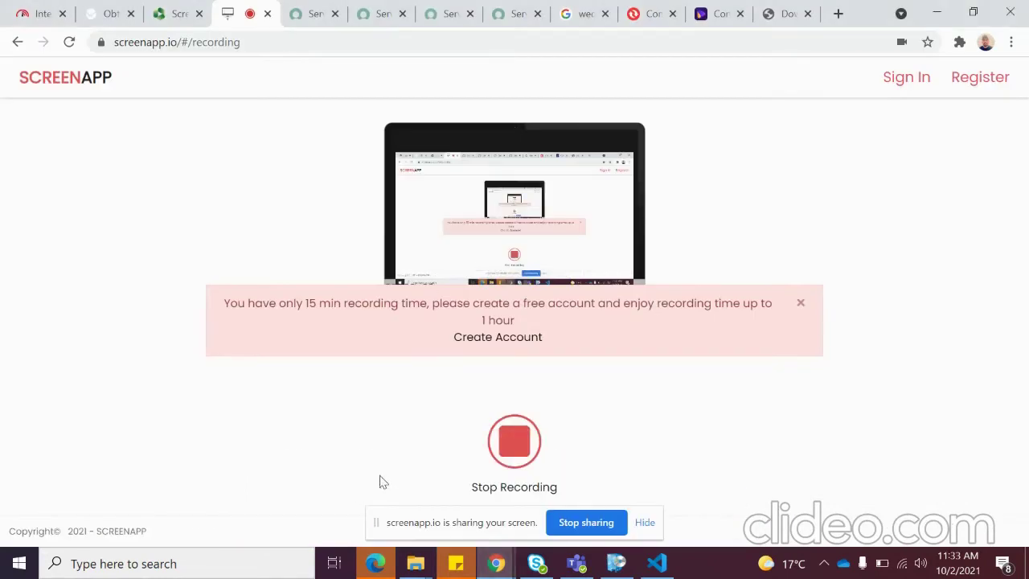
{"action": "left_click", "coordinate": [456, 15]}
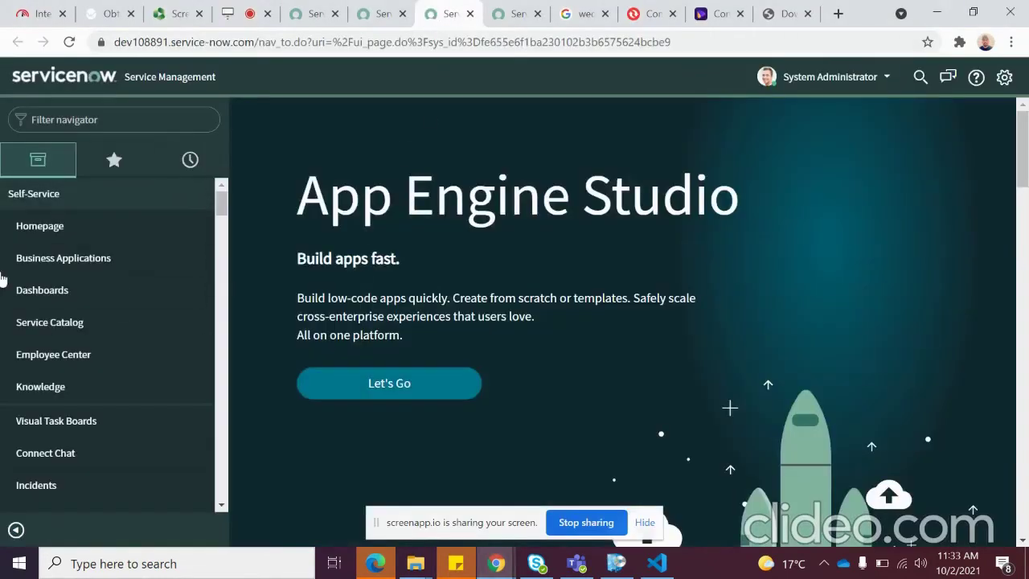
Look through the applications listed in the instance's application navigator
{"action": "scroll", "coordinate": [108, 310], "scroll_direction": "down", "scroll_amount": 2}
{"action": "scroll", "coordinate": [117, 340], "scroll_direction": "up", "scroll_amount": 2}
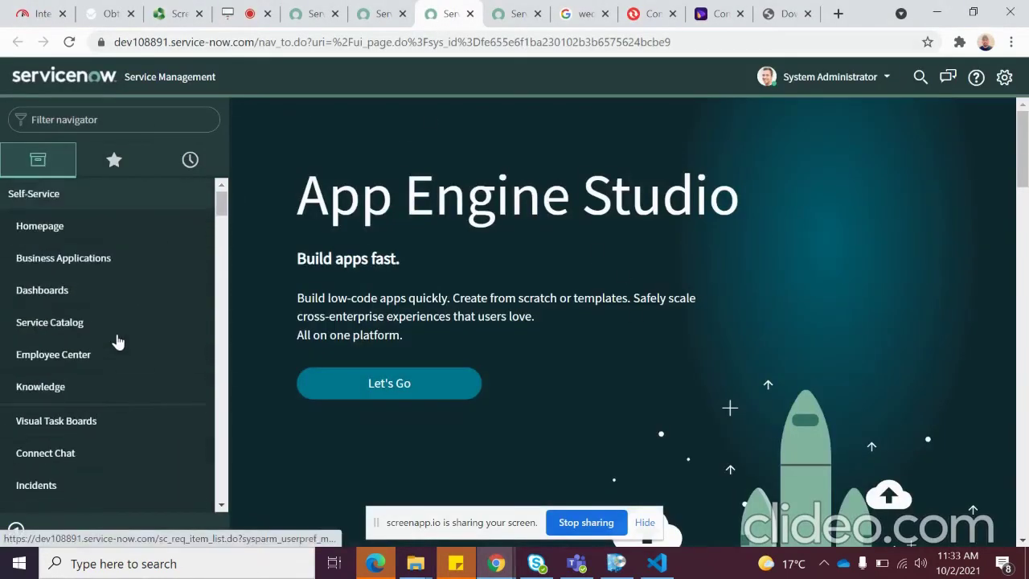
{"action": "scroll", "coordinate": [105, 335], "scroll_direction": "down", "scroll_amount": 15}
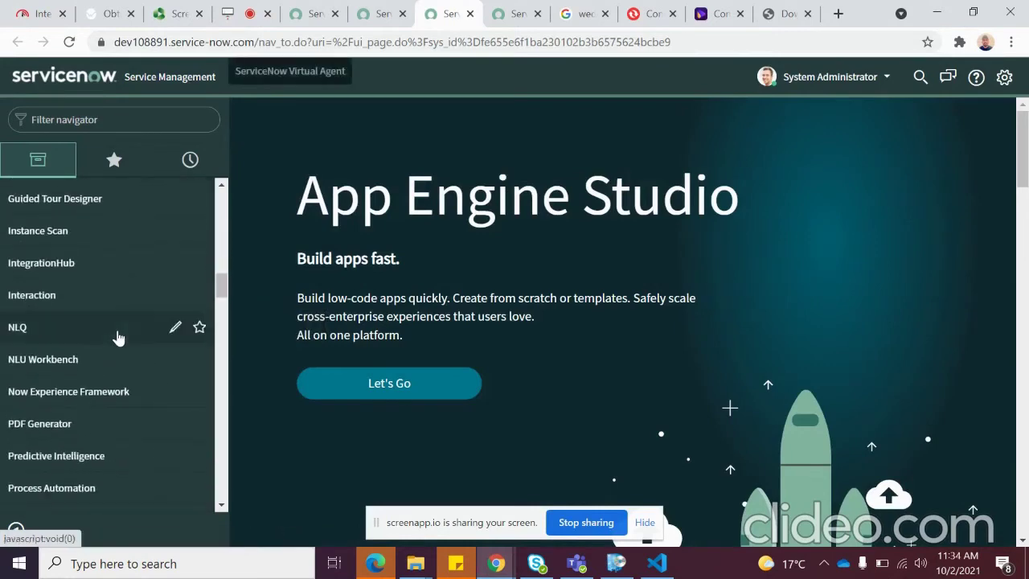
{"action": "scroll", "coordinate": [117, 345], "scroll_direction": "down", "scroll_amount": 10}
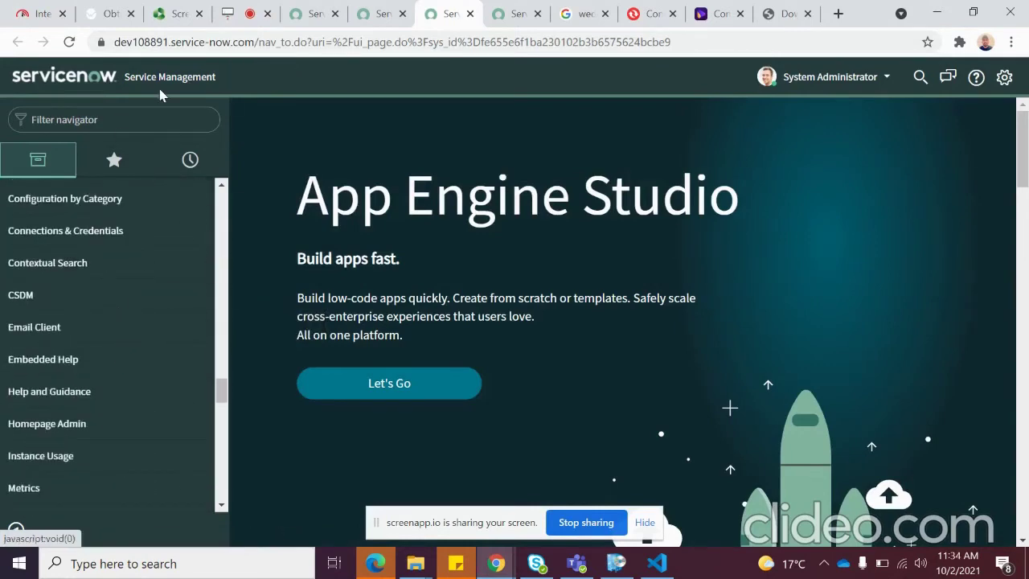
{"action": "scroll", "coordinate": [69, 370], "scroll_direction": "down", "scroll_amount": 10}
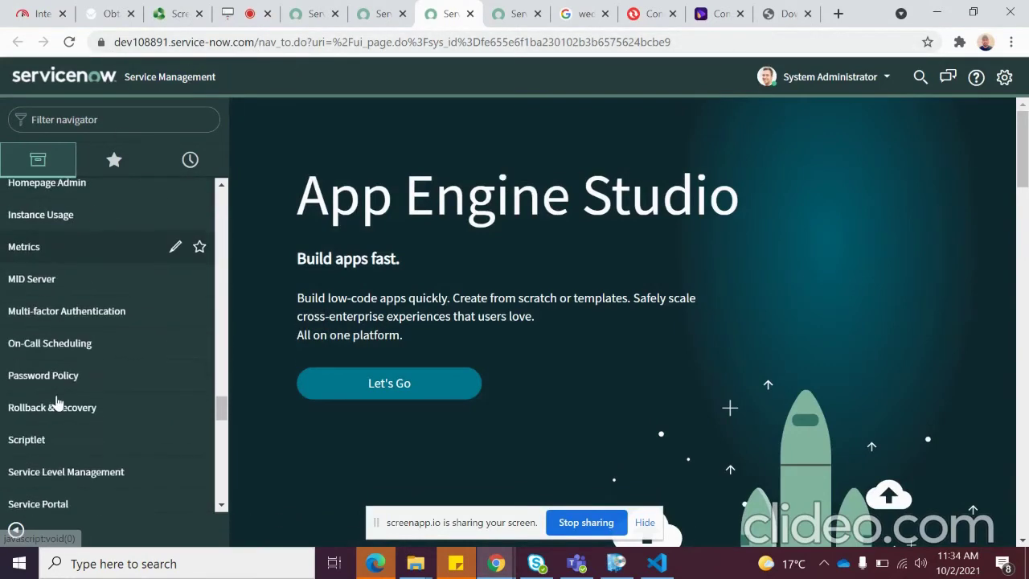
{"action": "scroll", "coordinate": [57, 406], "scroll_direction": "down", "scroll_amount": 12}
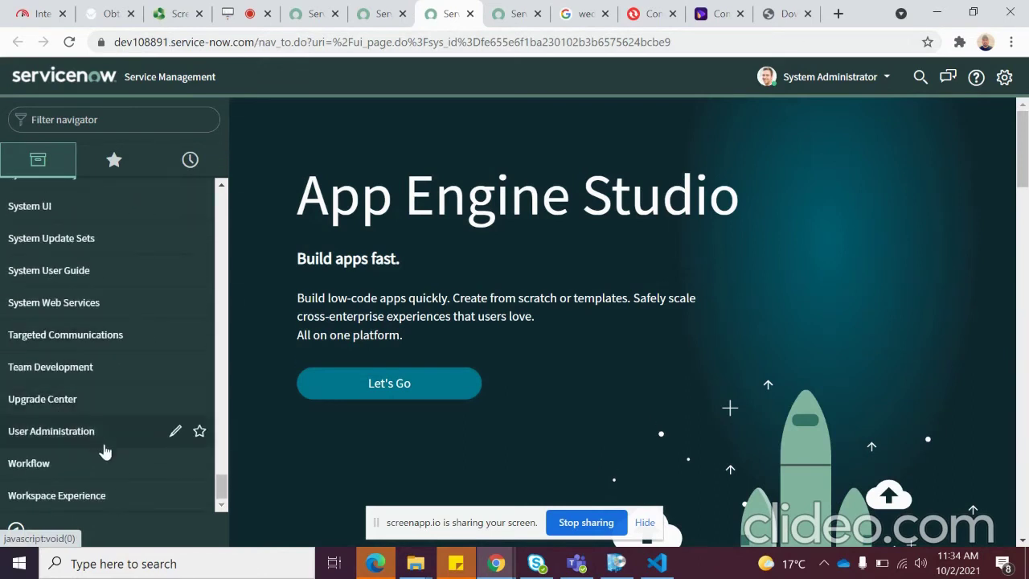
{"action": "scroll", "coordinate": [103, 452], "scroll_direction": "up", "scroll_amount": 10}
{"action": "scroll", "coordinate": [70, 426], "scroll_direction": "up", "scroll_amount": 4}
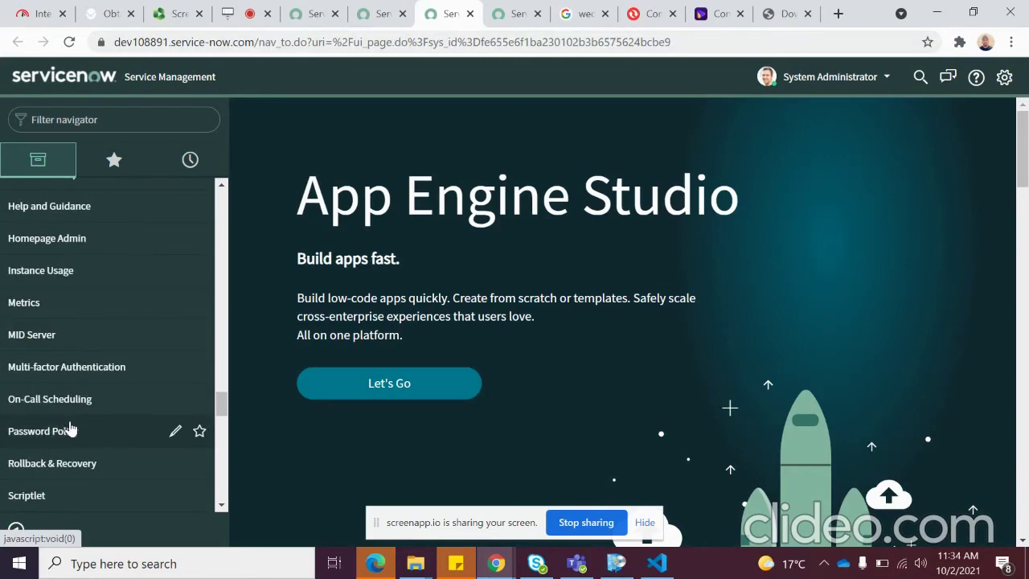
{"action": "scroll", "coordinate": [70, 428], "scroll_direction": "up", "scroll_amount": 6}
View the System Administrator's user options, and show and collapse the global search field in the banner
{"action": "left_click", "coordinate": [885, 80]}
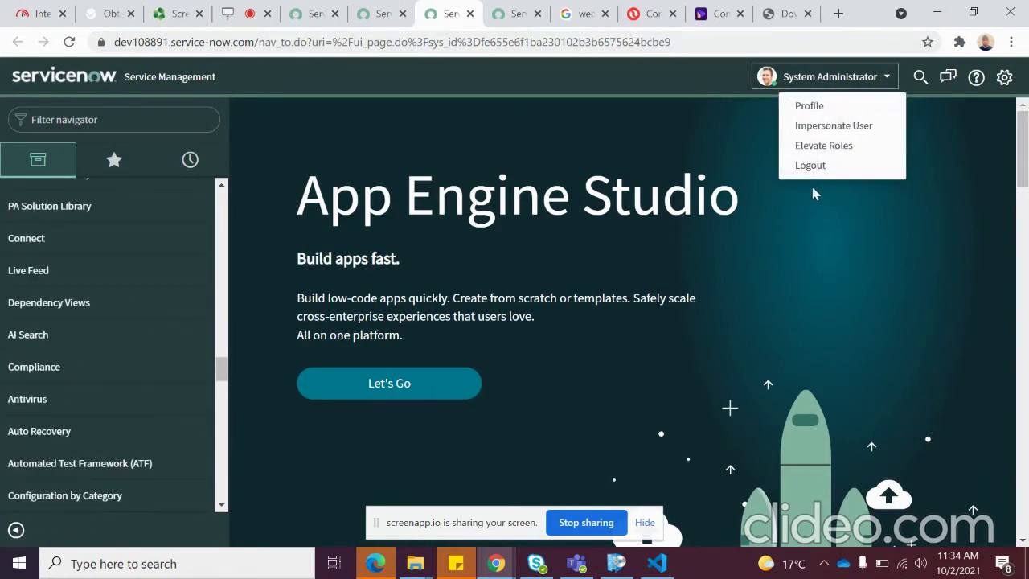
{"action": "scroll", "coordinate": [130, 374], "scroll_direction": "up", "scroll_amount": 1}
{"action": "scroll", "coordinate": [111, 353], "scroll_direction": "up", "scroll_amount": 15}
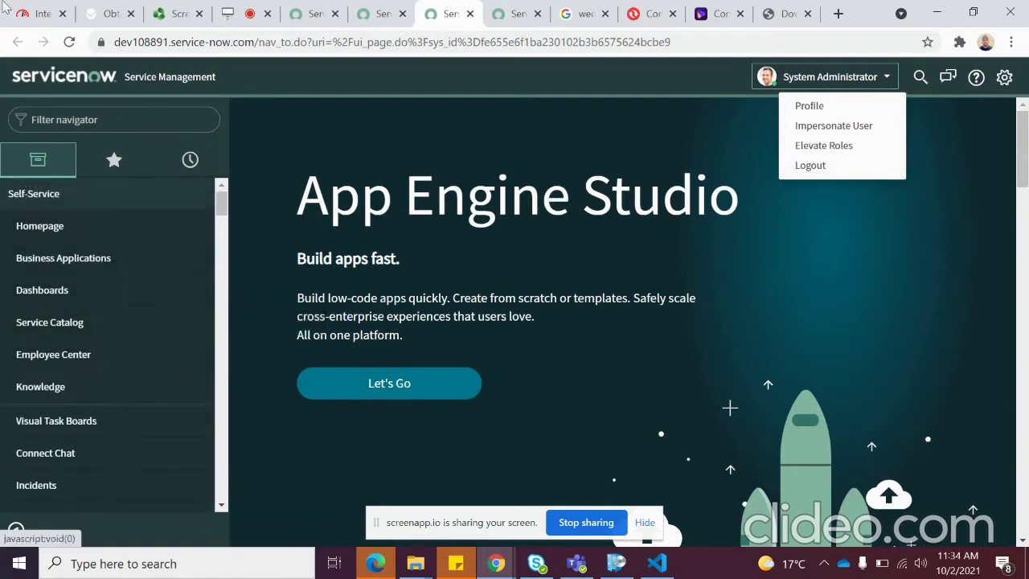
{"action": "left_click", "coordinate": [921, 76]}
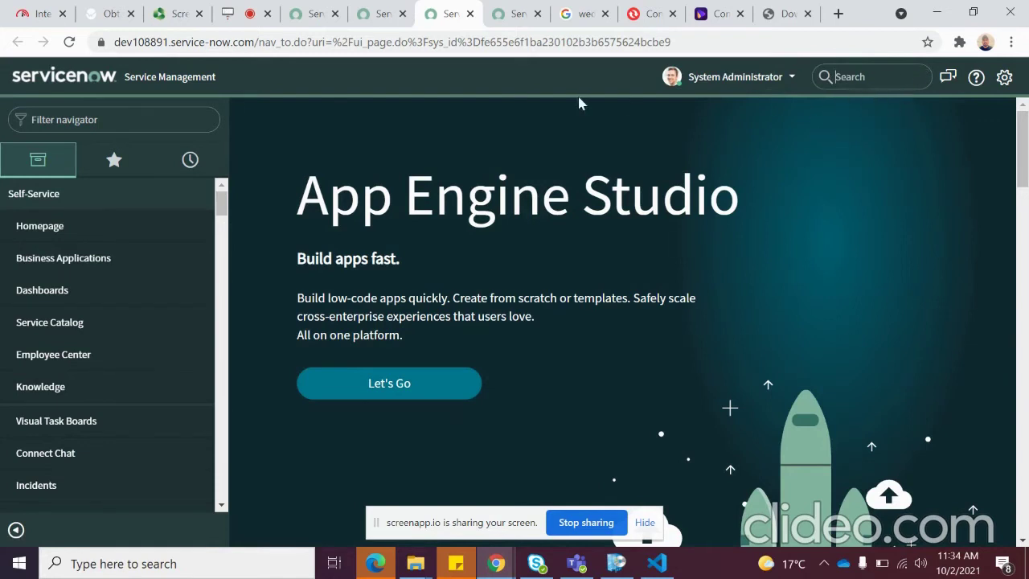
{"action": "left_click", "coordinate": [619, 80]}
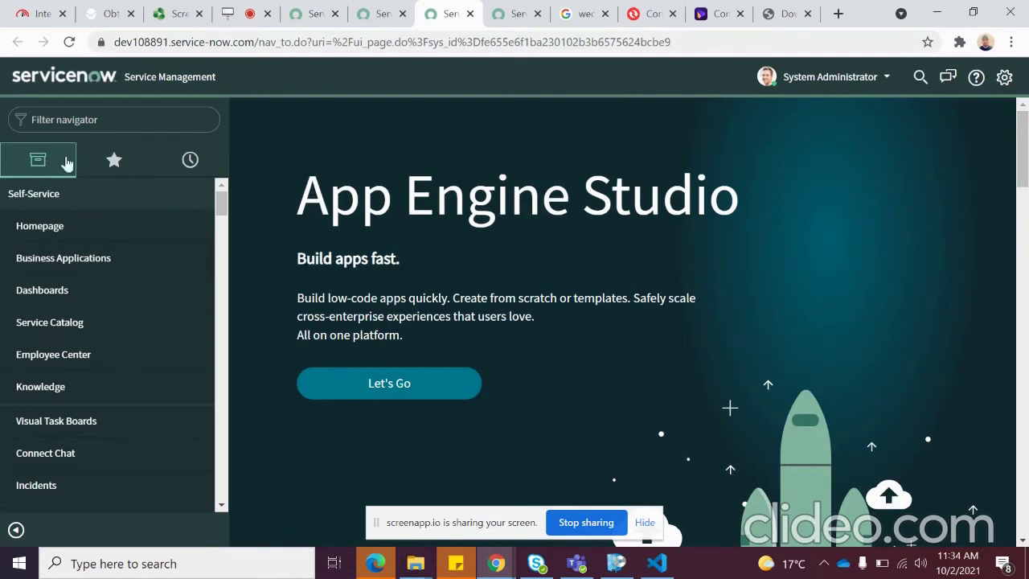
Go through the navigator's modules again from Self-Service down to the system applications
{"action": "scroll", "coordinate": [88, 250], "scroll_direction": "down", "scroll_amount": 5}
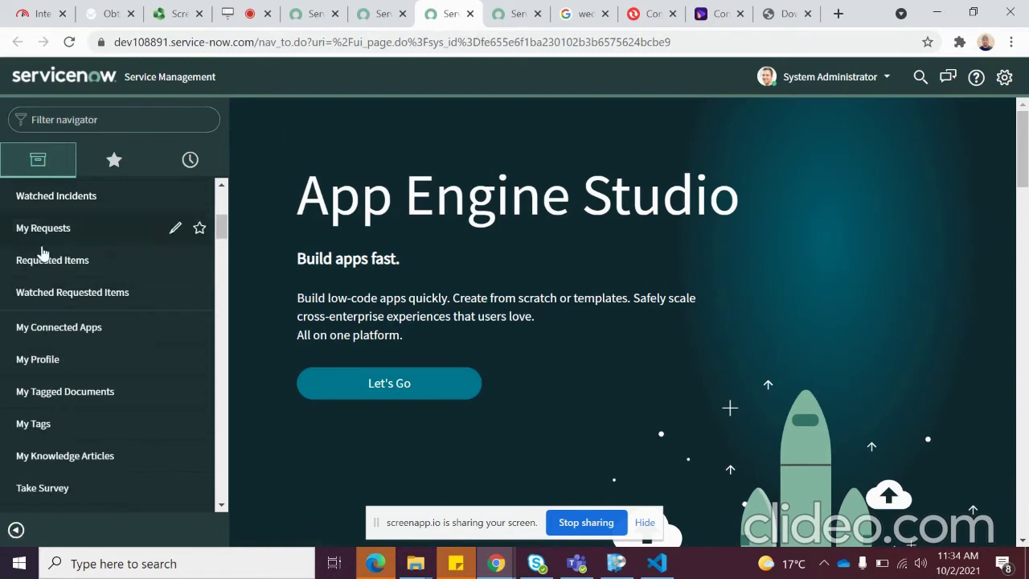
{"action": "scroll", "coordinate": [51, 338], "scroll_direction": "down", "scroll_amount": 10}
{"action": "scroll", "coordinate": [62, 357], "scroll_direction": "down", "scroll_amount": 10}
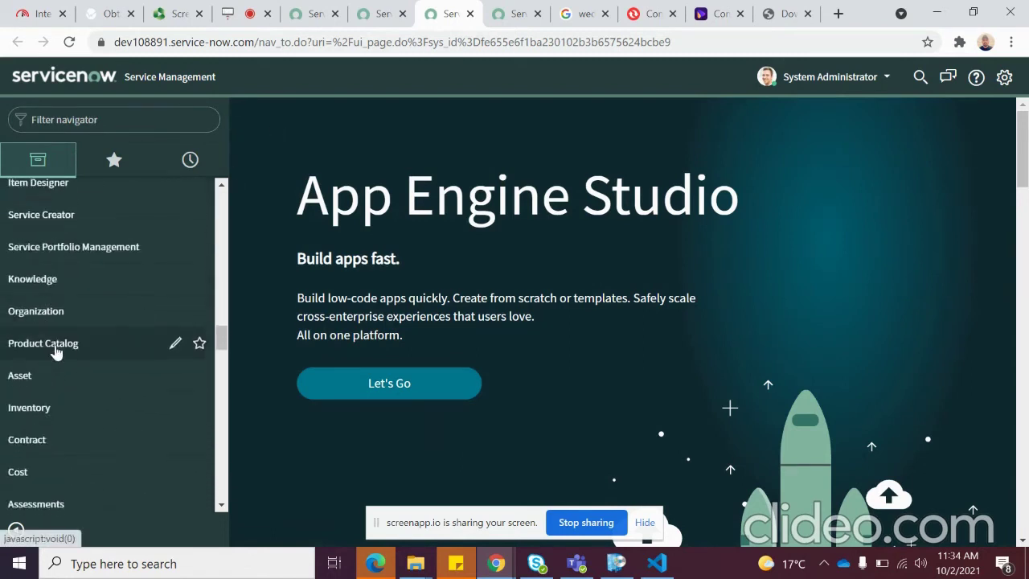
{"action": "scroll", "coordinate": [56, 362], "scroll_direction": "down", "scroll_amount": 10}
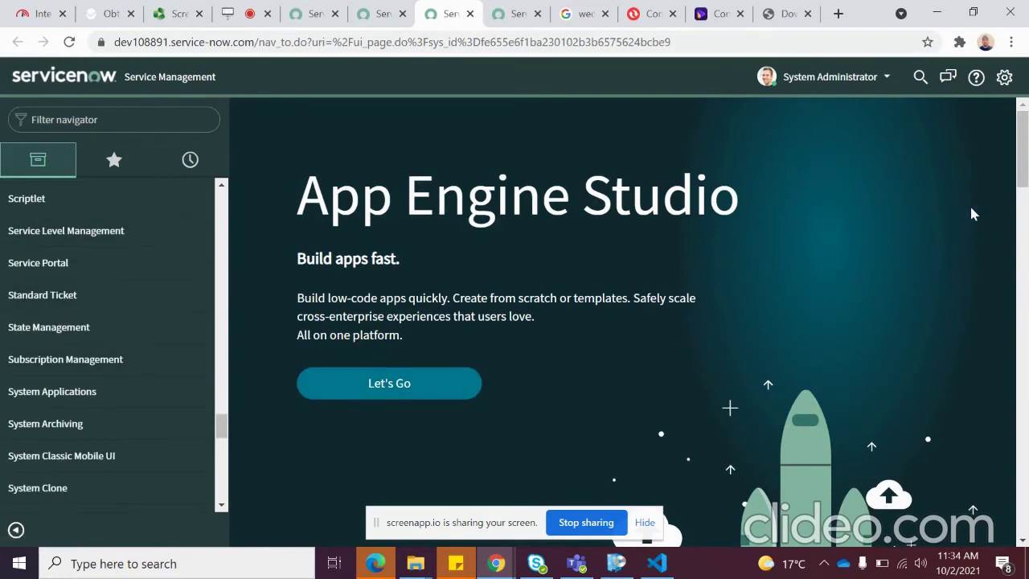
Open the System Settings and examine the General options, including the available time zones
{"action": "left_click", "coordinate": [1005, 78]}
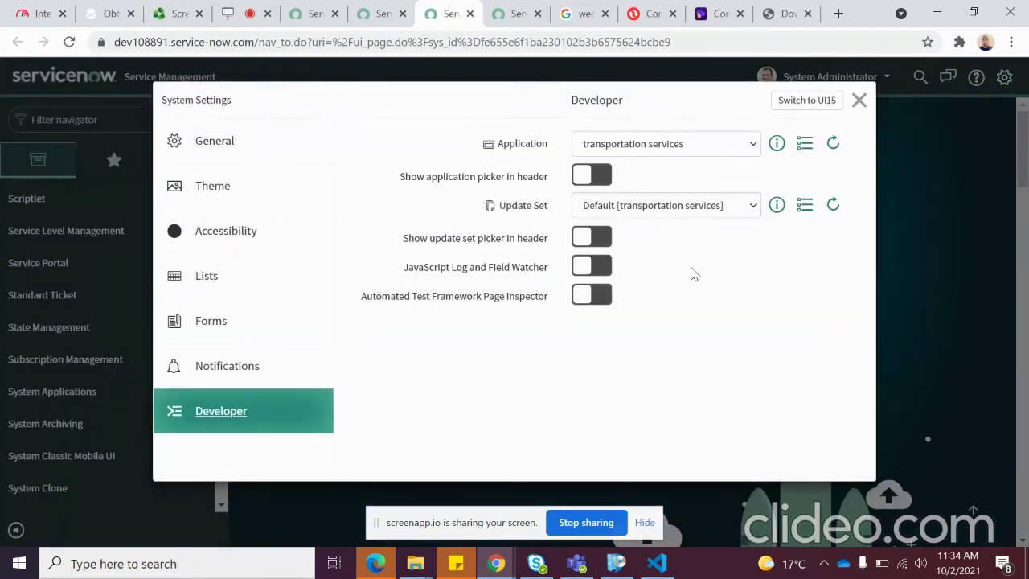
{"action": "left_click", "coordinate": [233, 153]}
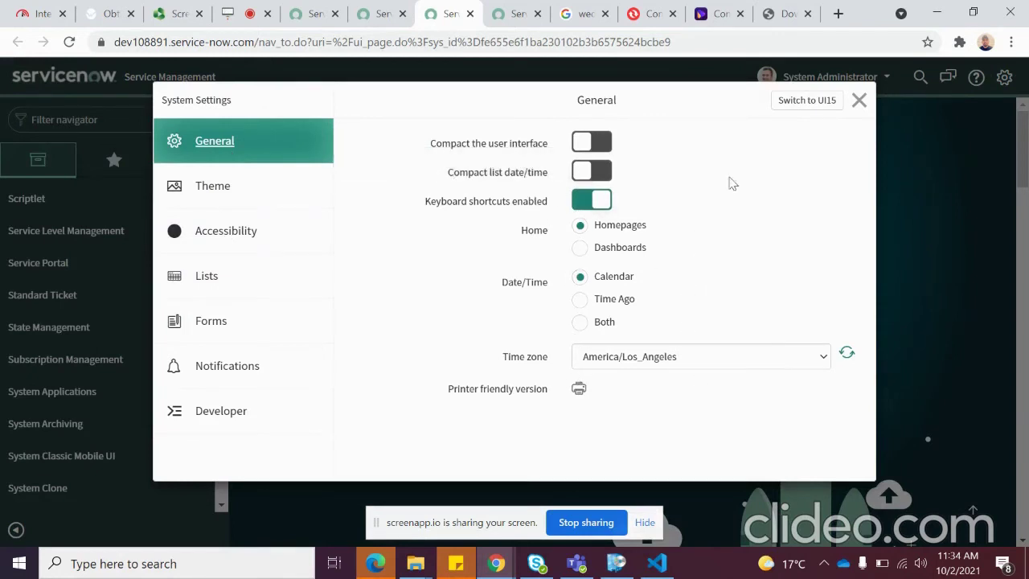
{"action": "left_click", "coordinate": [630, 364]}
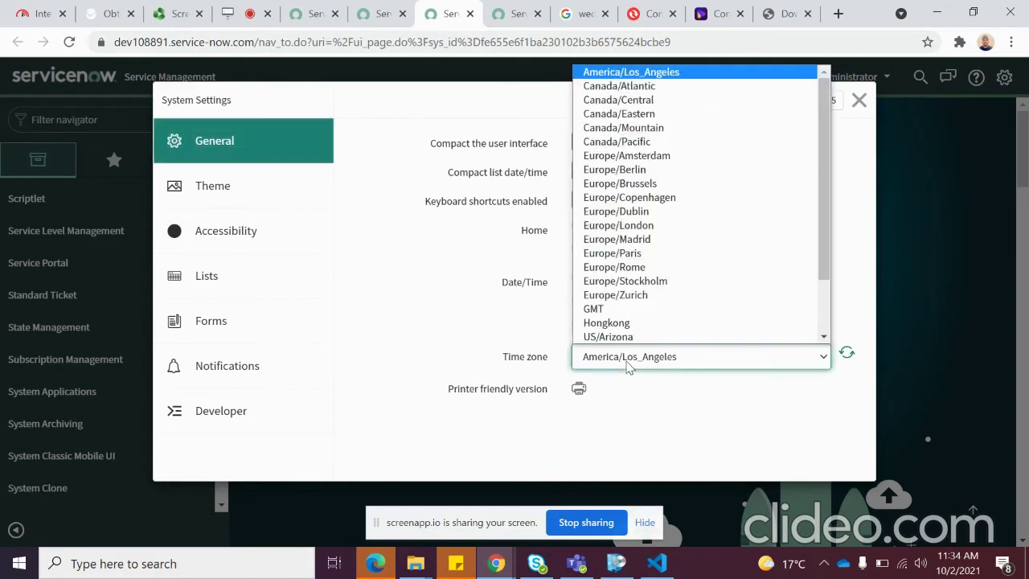
{"action": "left_click", "coordinate": [644, 419]}
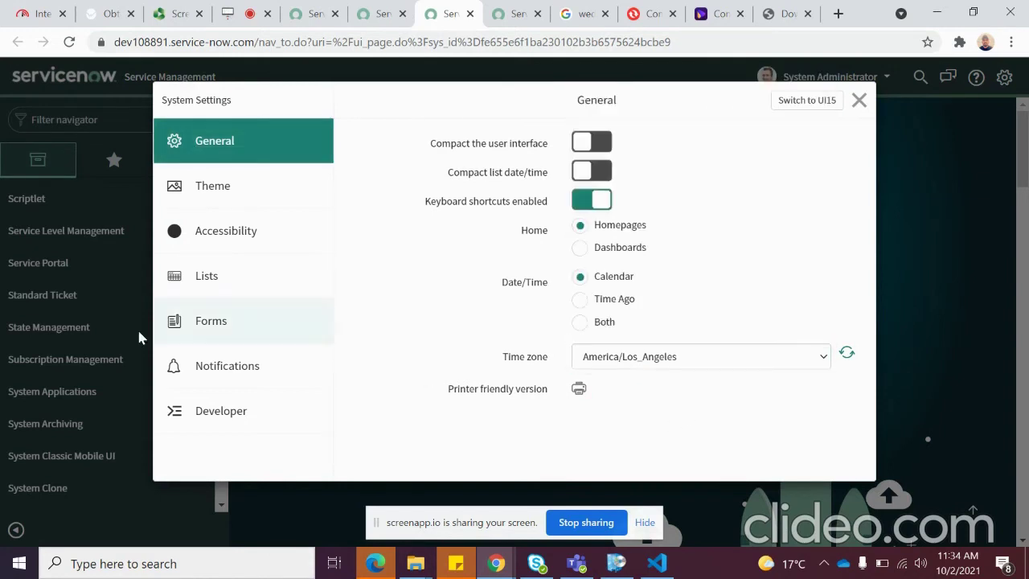
Try the Rose theme for the interface, restore the System theme and close the System Settings
{"action": "left_click", "coordinate": [237, 207]}
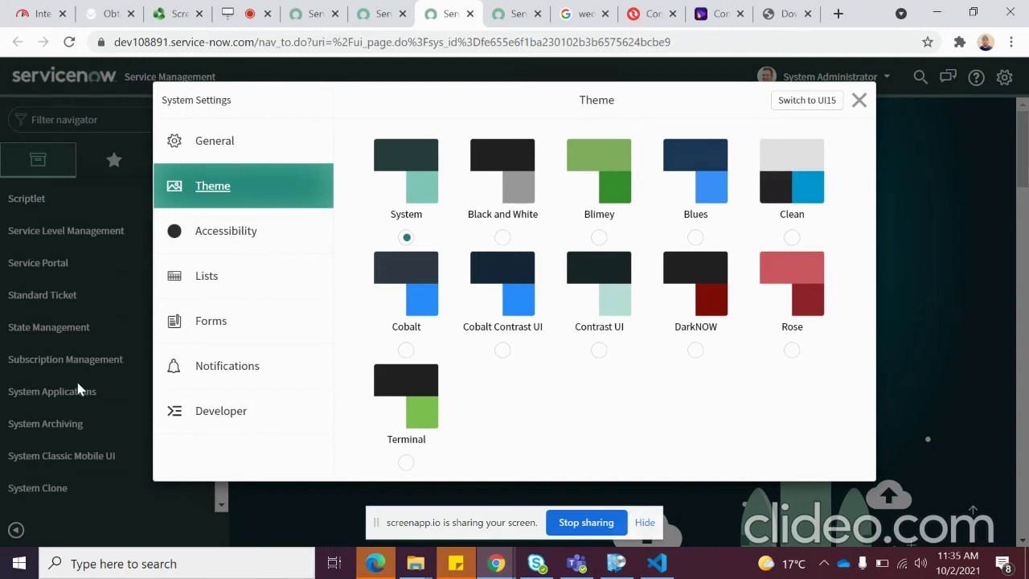
{"action": "left_click", "coordinate": [792, 350]}
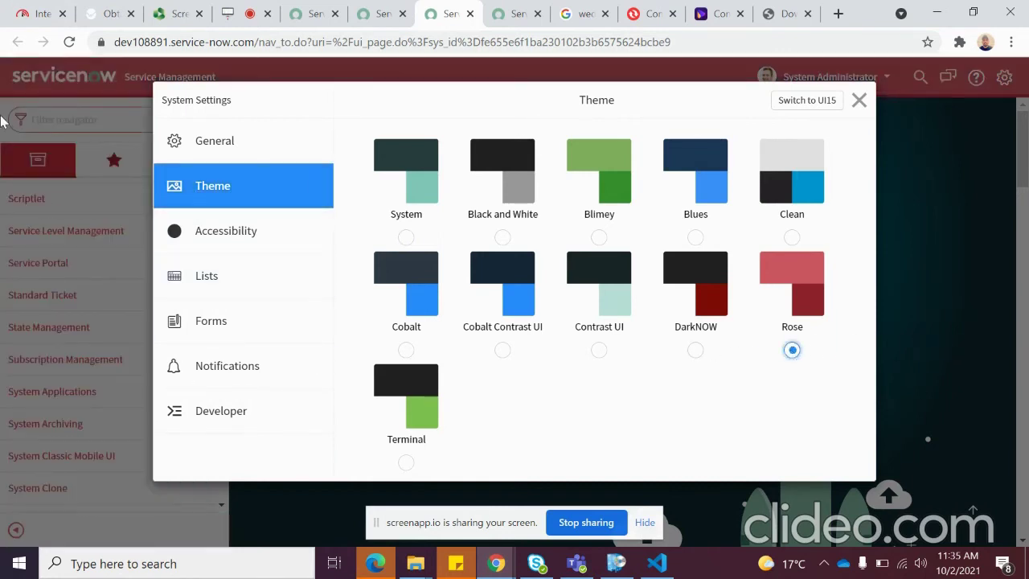
{"action": "left_click", "coordinate": [406, 238]}
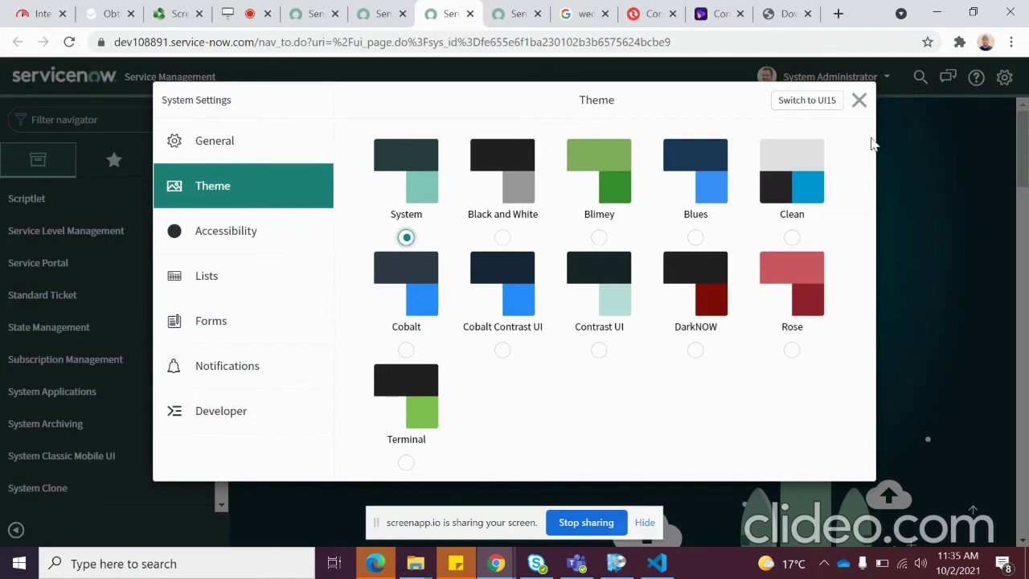
{"action": "left_click", "coordinate": [858, 102]}
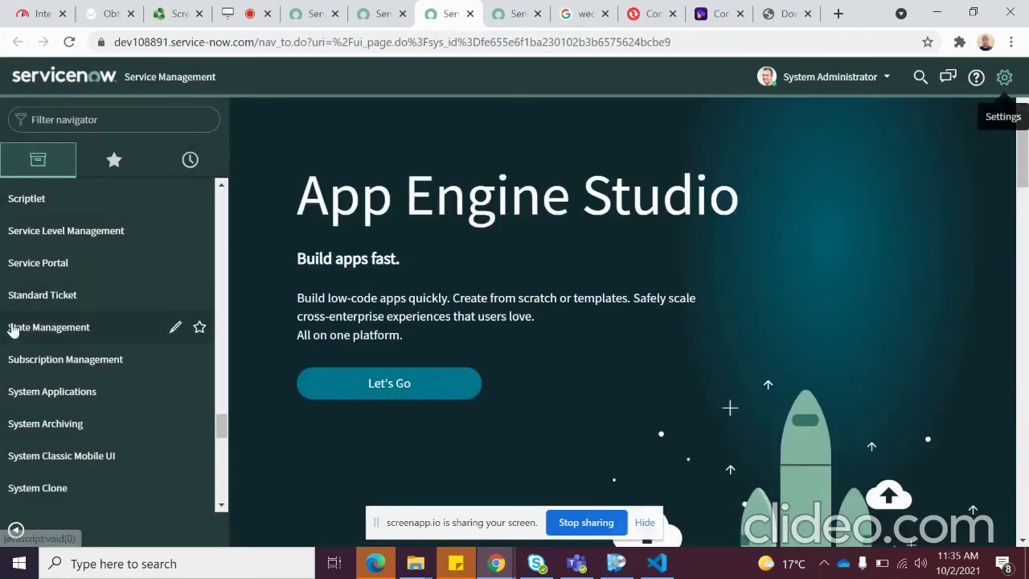
{"action": "scroll", "coordinate": [40, 324], "scroll_direction": "down", "scroll_amount": 1}
{"action": "scroll", "coordinate": [40, 324], "scroll_direction": "down", "scroll_amount": 10}
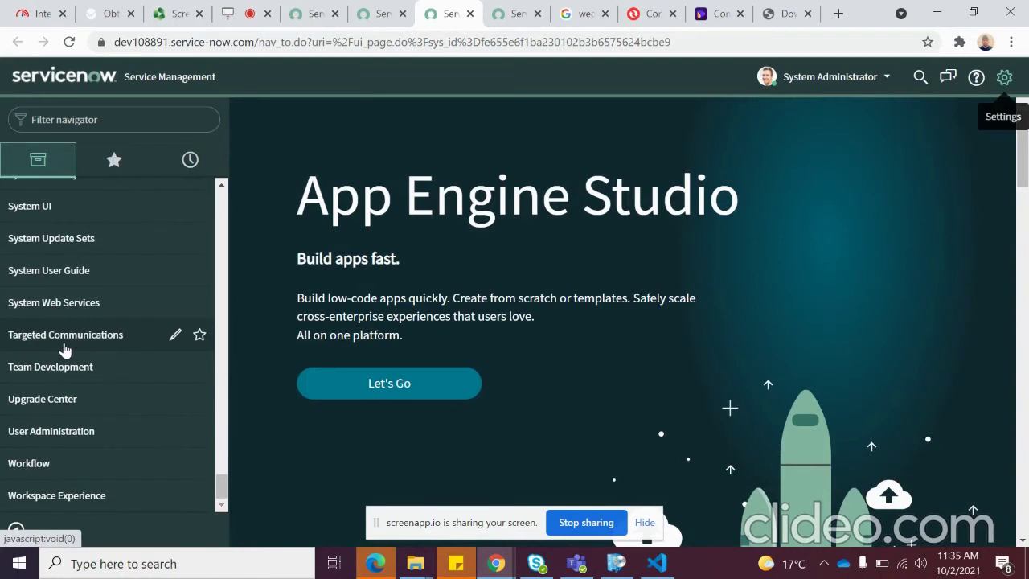
{"action": "scroll", "coordinate": [64, 347], "scroll_direction": "up", "scroll_amount": 12}
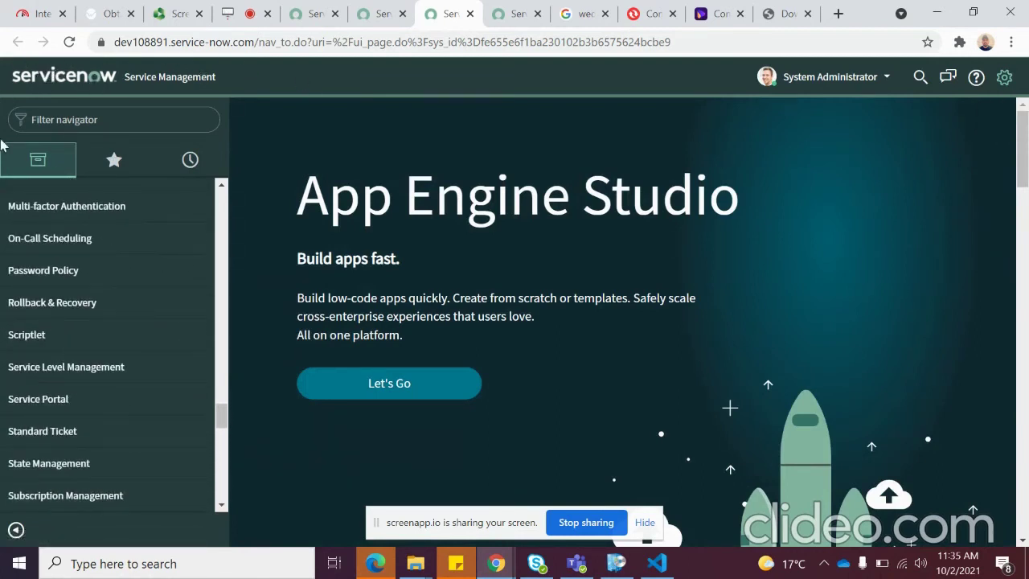
{"action": "scroll", "coordinate": [11, 316], "scroll_direction": "up", "scroll_amount": 5}
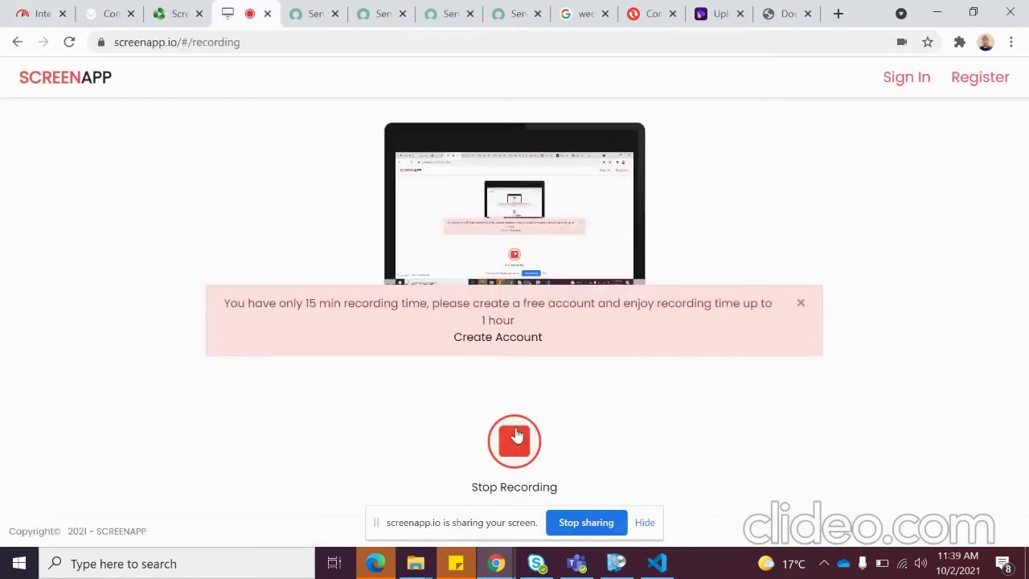
Switch to the ServiceNow instance, filter the navigator by "basic" and open Basic Configuration UI16
{"action": "left_click", "coordinate": [382, 14]}
{"action": "left_click", "coordinate": [444, 17]}
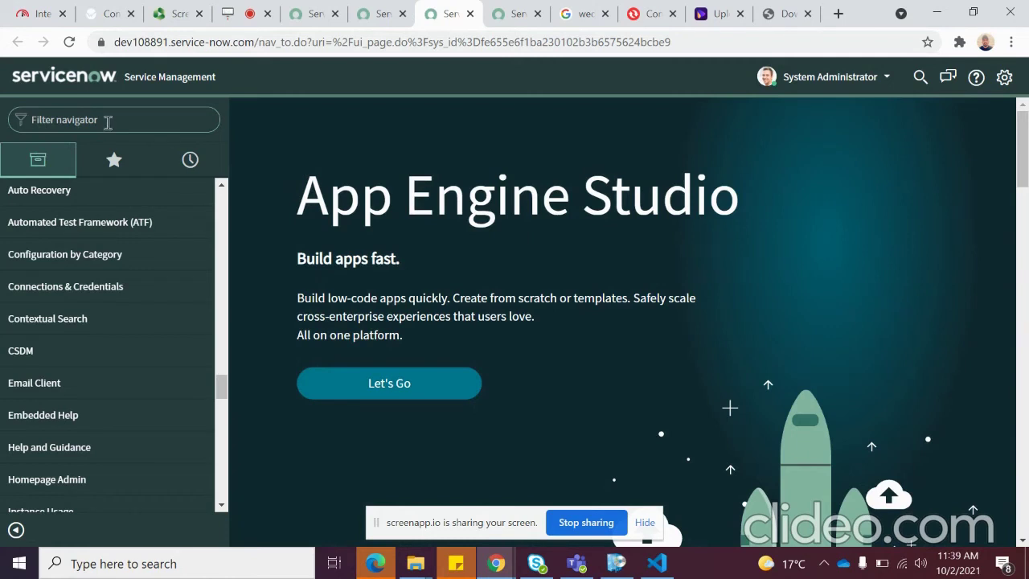
{"action": "type", "text": "ba"}
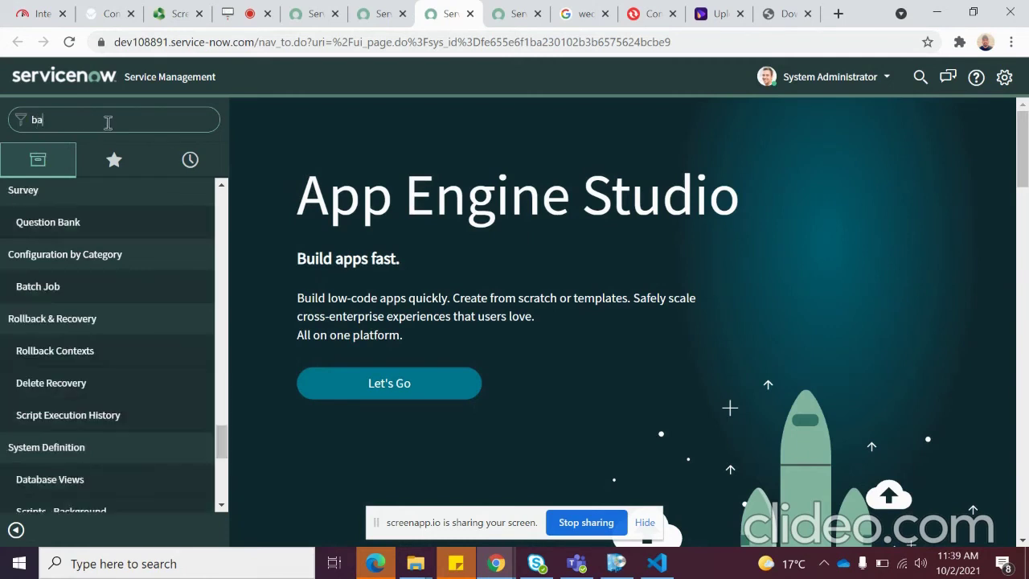
{"action": "type", "text": "sic"}
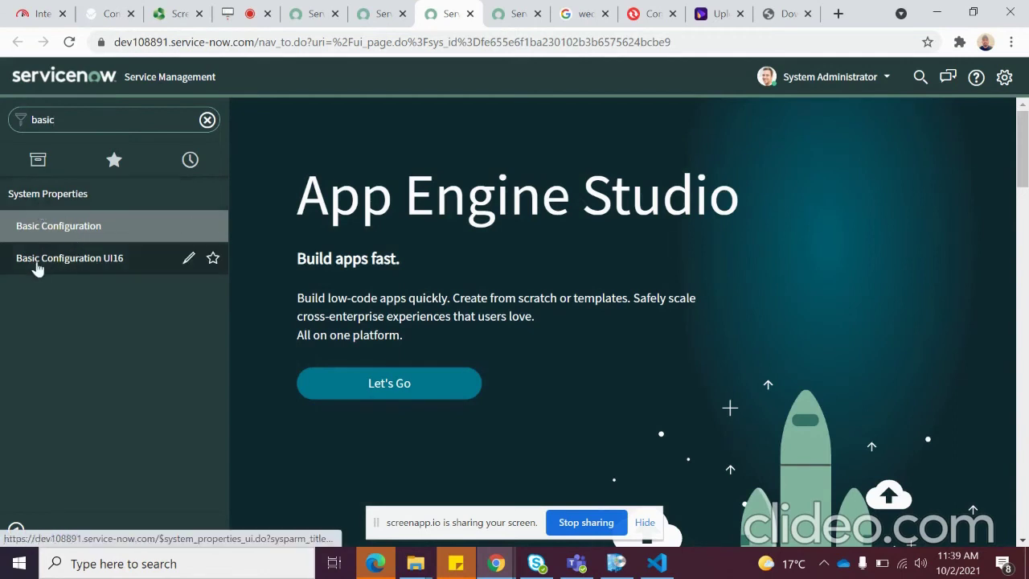
{"action": "left_click", "coordinate": [76, 273]}
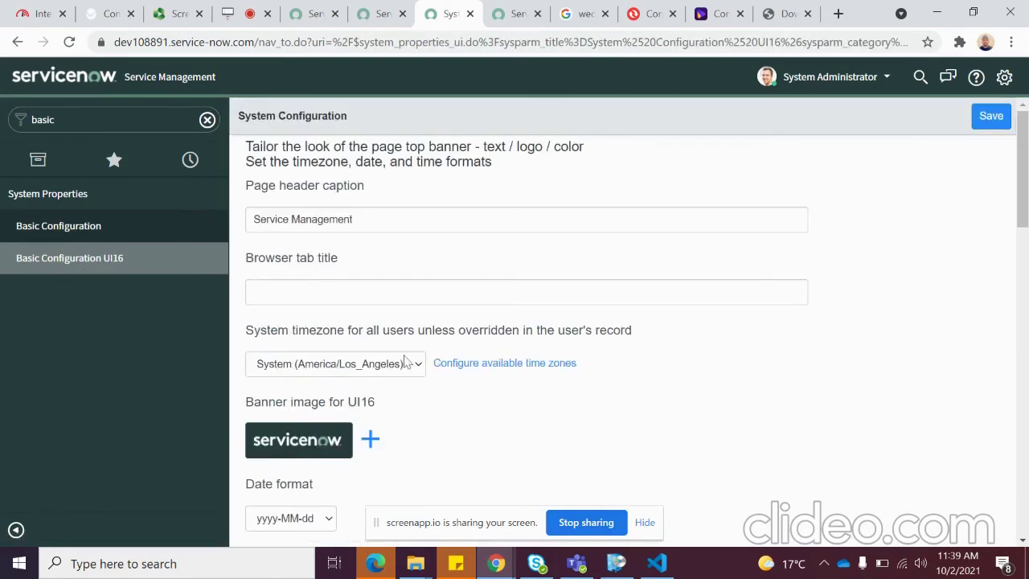
Examine the Page header caption and Browser tab title properties, dismissing the notice about the current application
{"action": "left_click", "coordinate": [373, 217]}
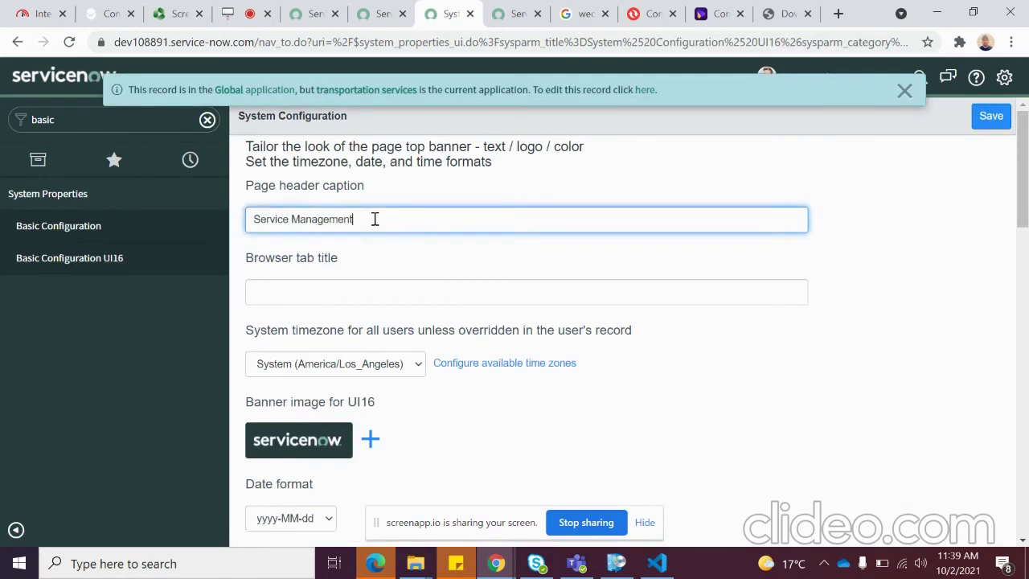
{"action": "left_click", "coordinate": [904, 91]}
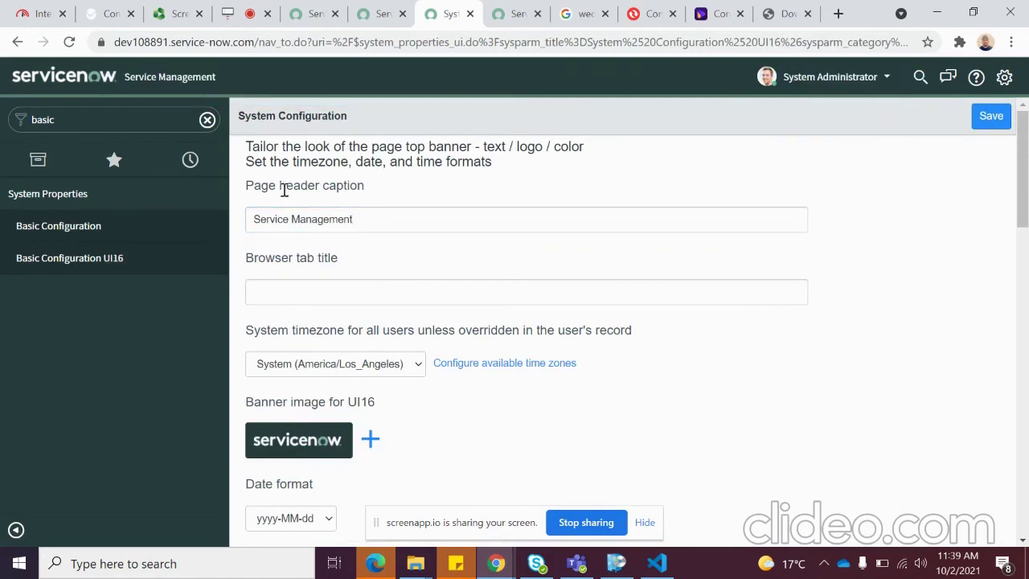
{"action": "left_click_drag", "start_coordinate": [392, 223], "coordinate": [250, 222]}
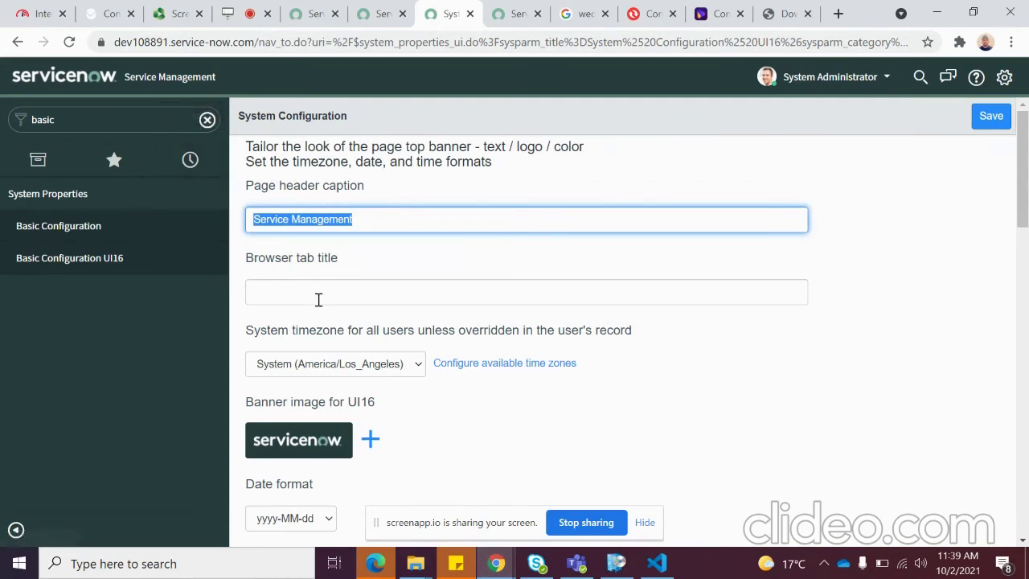
{"action": "left_click", "coordinate": [290, 293]}
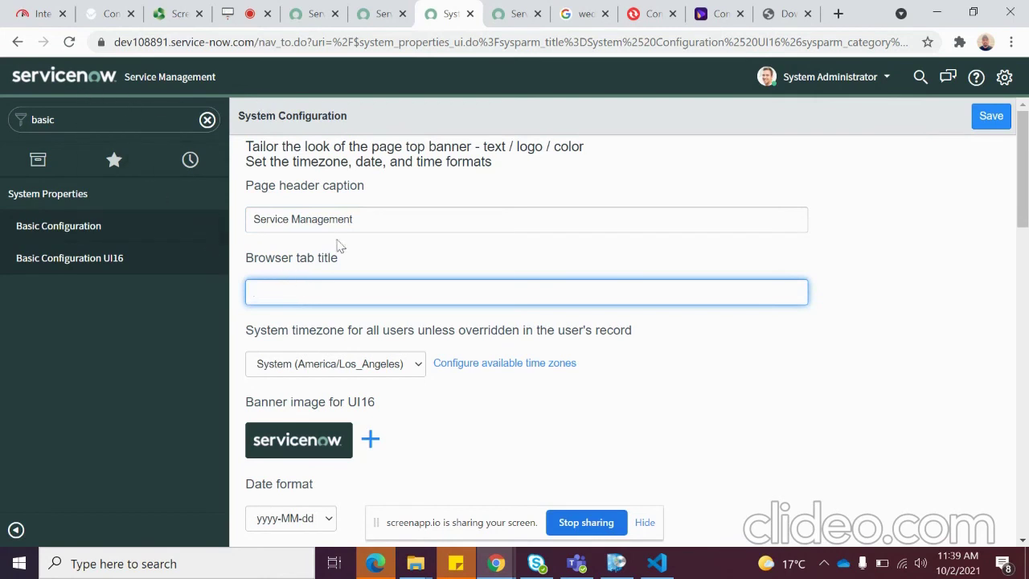
Review the banner image, date and time formats, color and base theme properties, and clear the navigator filter
{"action": "scroll", "coordinate": [365, 293], "scroll_direction": "down", "scroll_amount": 1}
{"action": "scroll", "coordinate": [294, 281], "scroll_direction": "down", "scroll_amount": 1}
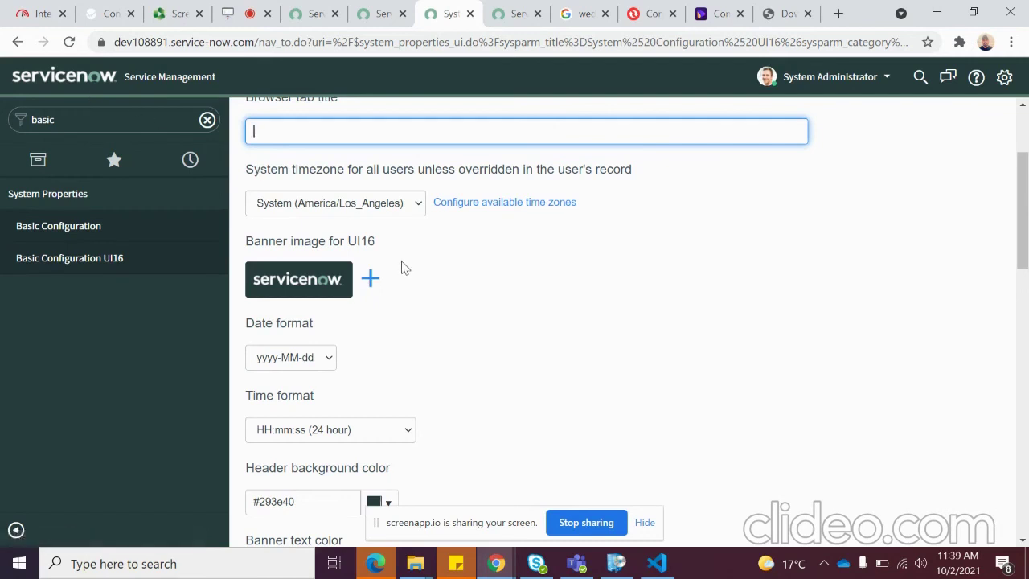
{"action": "scroll", "coordinate": [349, 288], "scroll_direction": "down", "scroll_amount": 1}
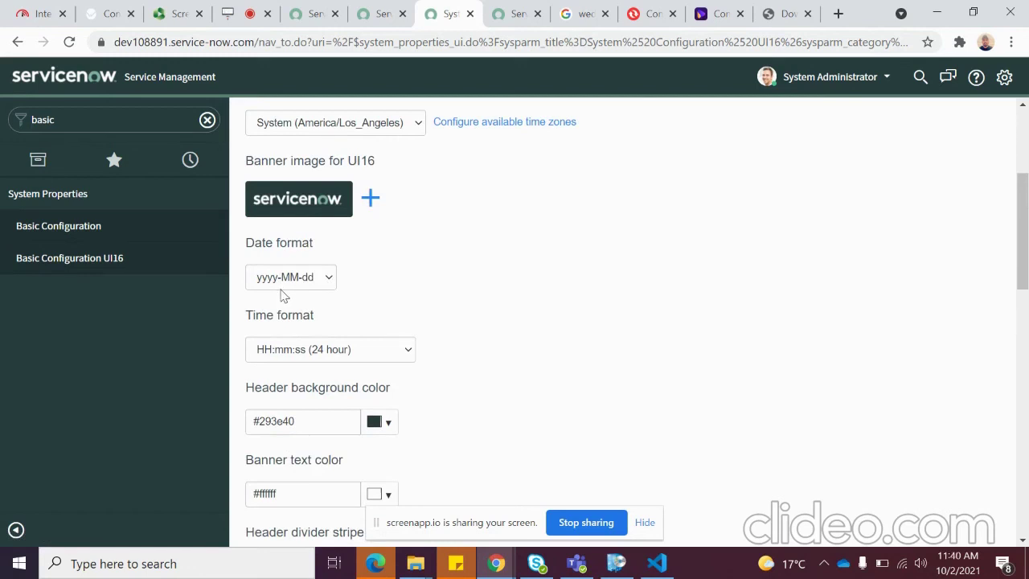
{"action": "scroll", "coordinate": [393, 304], "scroll_direction": "down", "scroll_amount": 1}
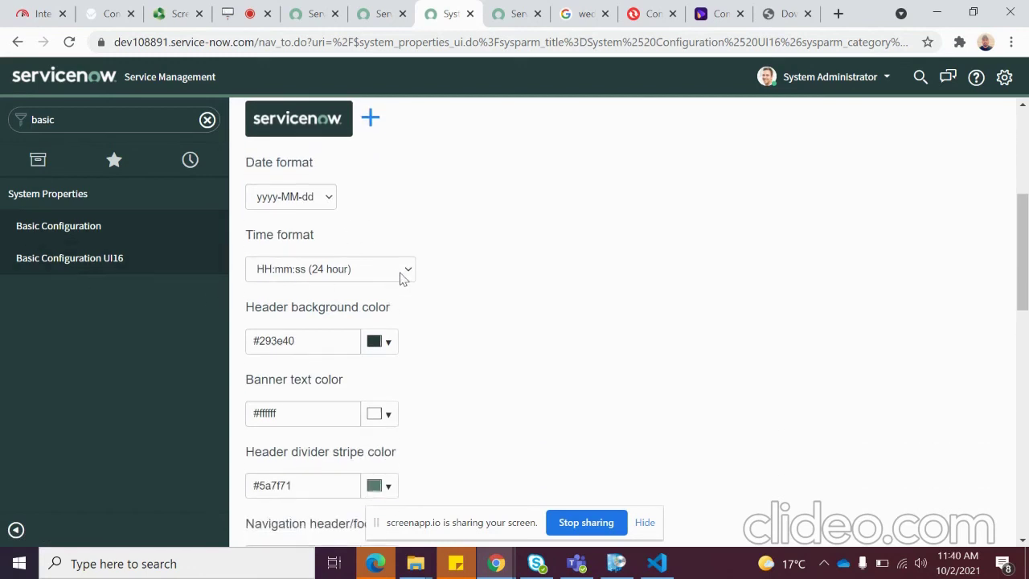
{"action": "scroll", "coordinate": [394, 281], "scroll_direction": "down", "scroll_amount": 2}
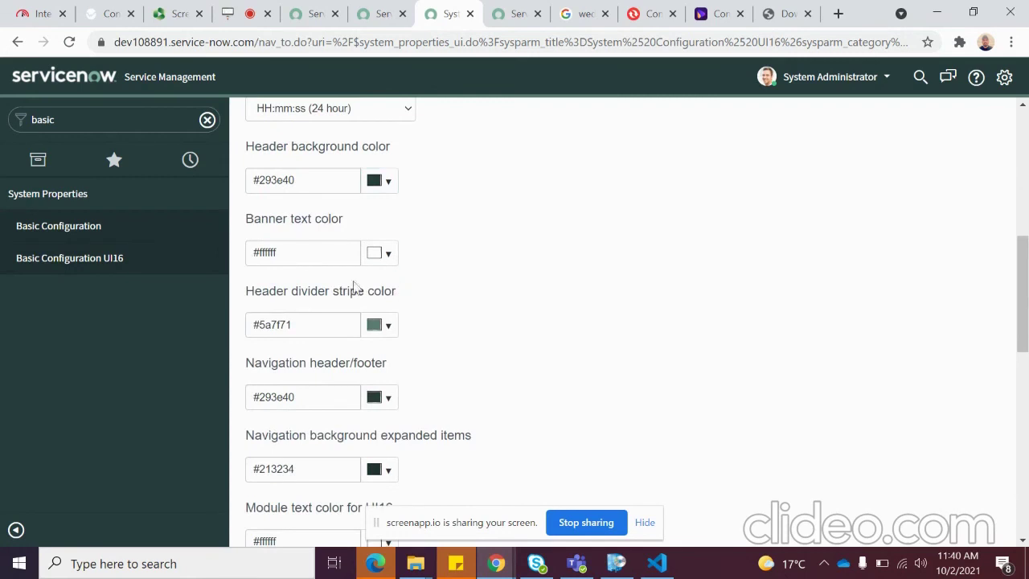
{"action": "scroll", "coordinate": [362, 273], "scroll_direction": "up", "scroll_amount": 1}
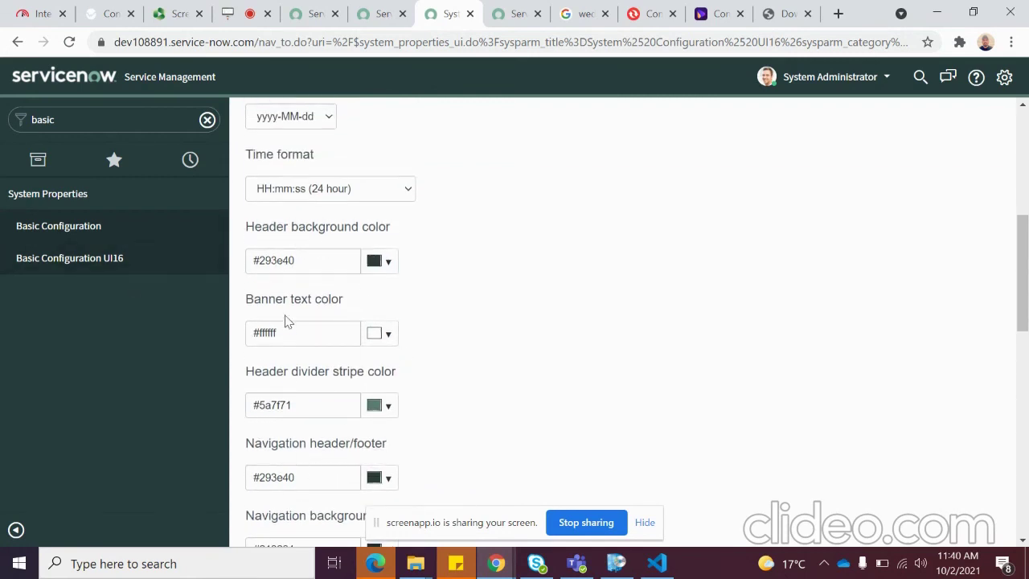
{"action": "scroll", "coordinate": [362, 305], "scroll_direction": "down", "scroll_amount": 4}
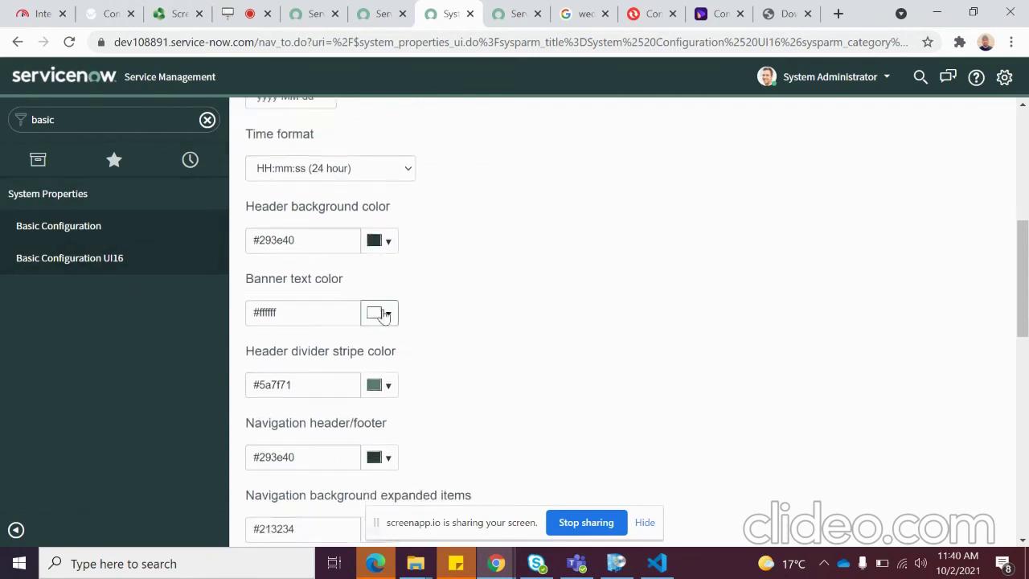
{"action": "scroll", "coordinate": [341, 291], "scroll_direction": "down", "scroll_amount": 6}
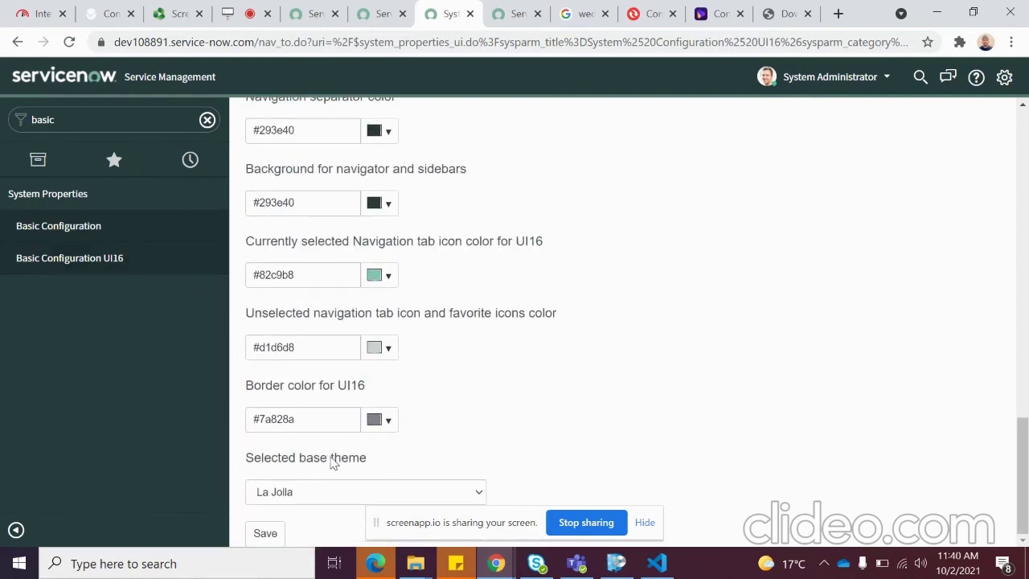
{"action": "scroll", "coordinate": [337, 467], "scroll_direction": "up", "scroll_amount": 10}
{"action": "scroll", "coordinate": [283, 390], "scroll_direction": "up", "scroll_amount": 1}
{"action": "left_click", "coordinate": [207, 120]}
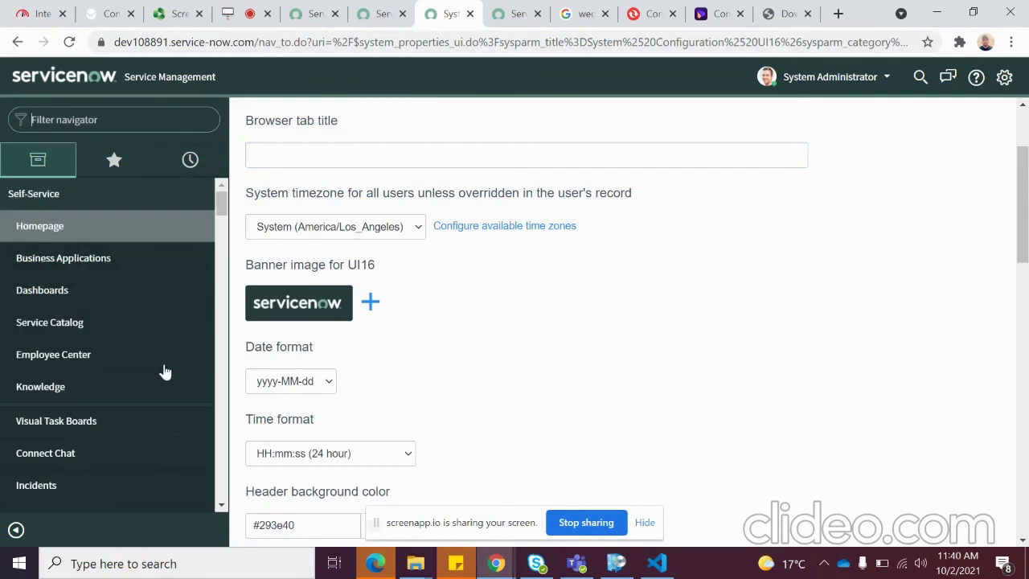